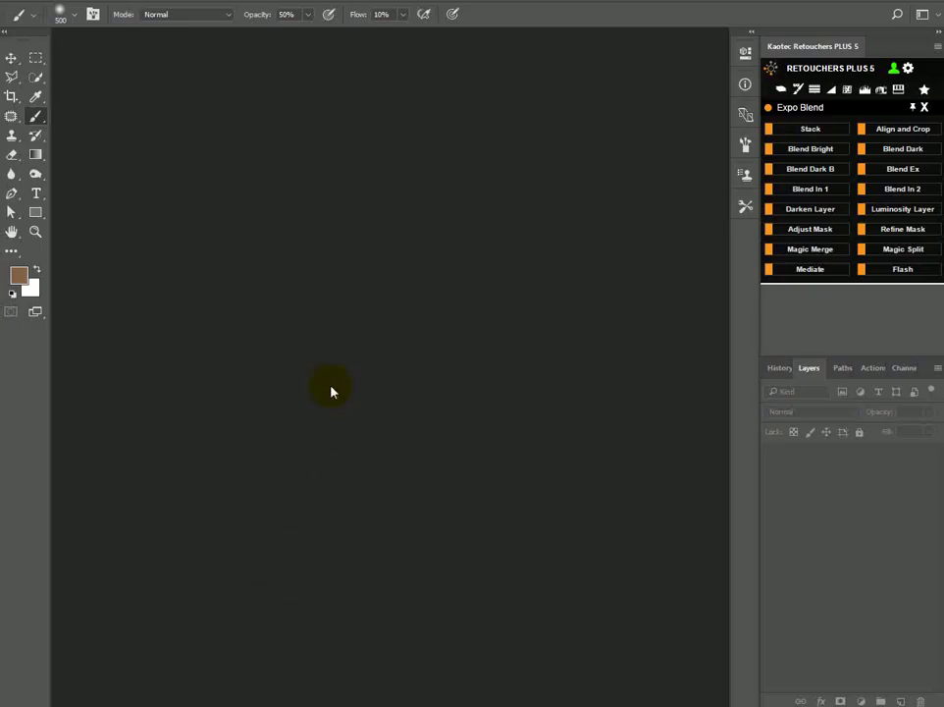
# Step: Drag the seven selected bracketed room JPEGs from Explorer into Photoshop as separate documents
pyautogui.moveTo(157, 95); pyautogui.dragTo(334, 383)
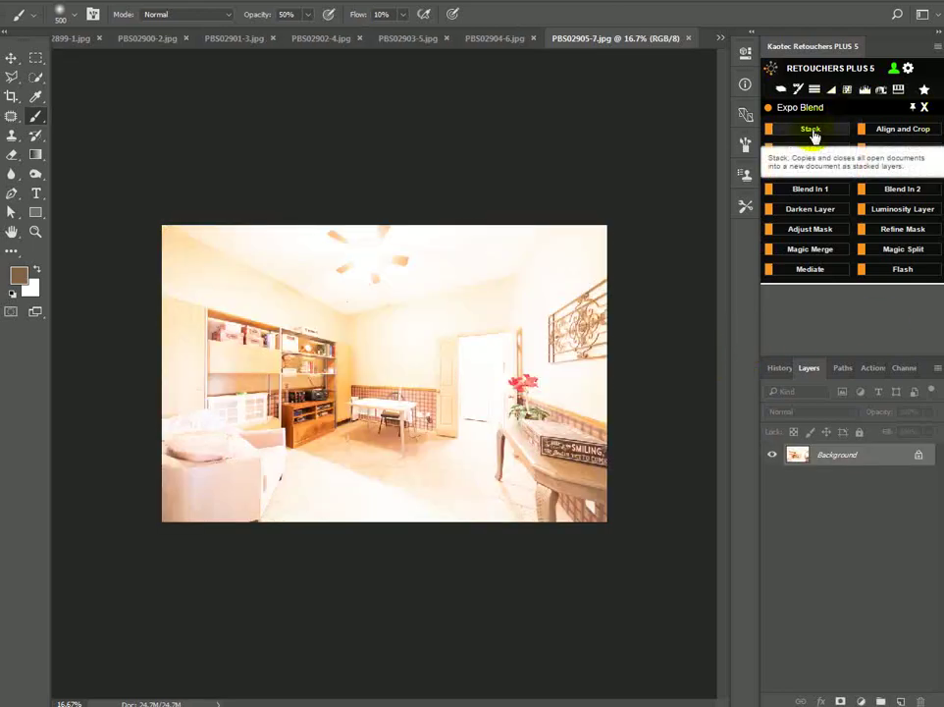
# Step: Stack the seven open exposures into one layered document and compare the top layers
pyautogui.click(812, 131)
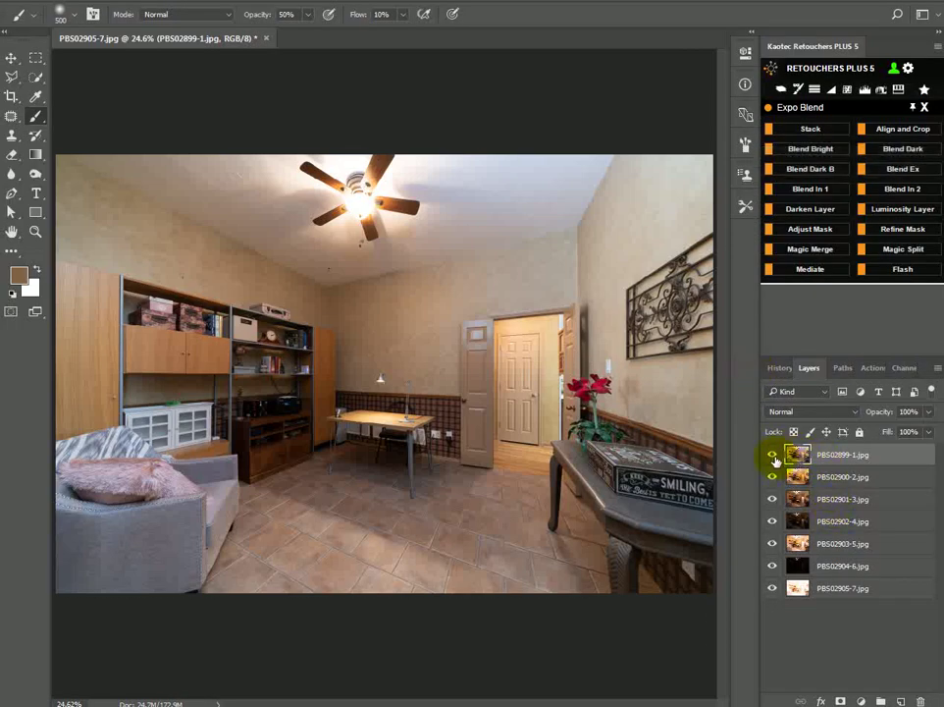
pyautogui.click(773, 455)
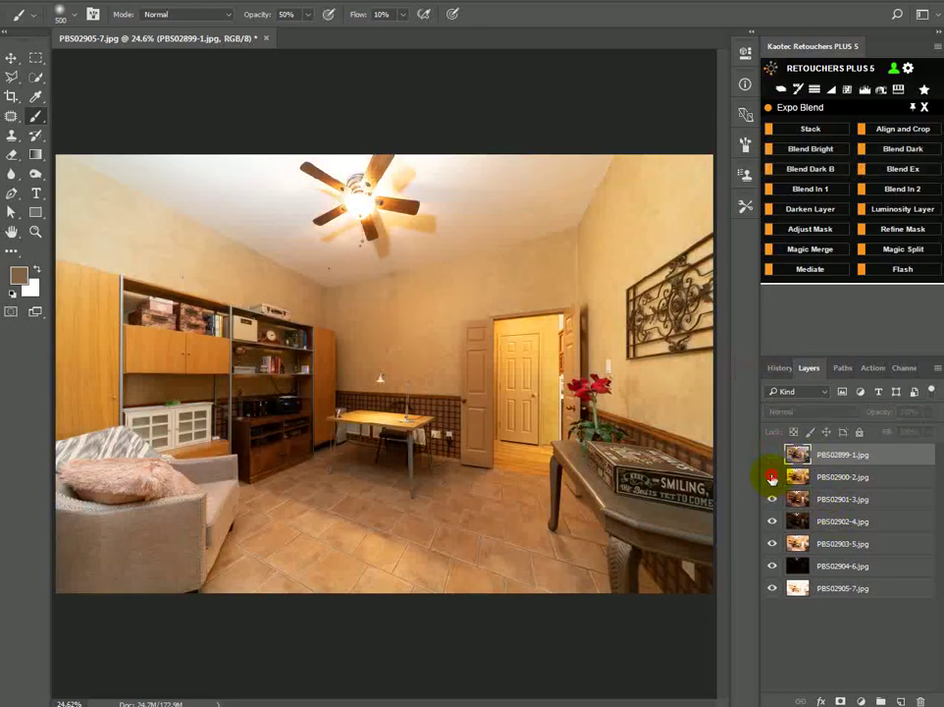
pyautogui.click(771, 477)
pyautogui.click(773, 454)
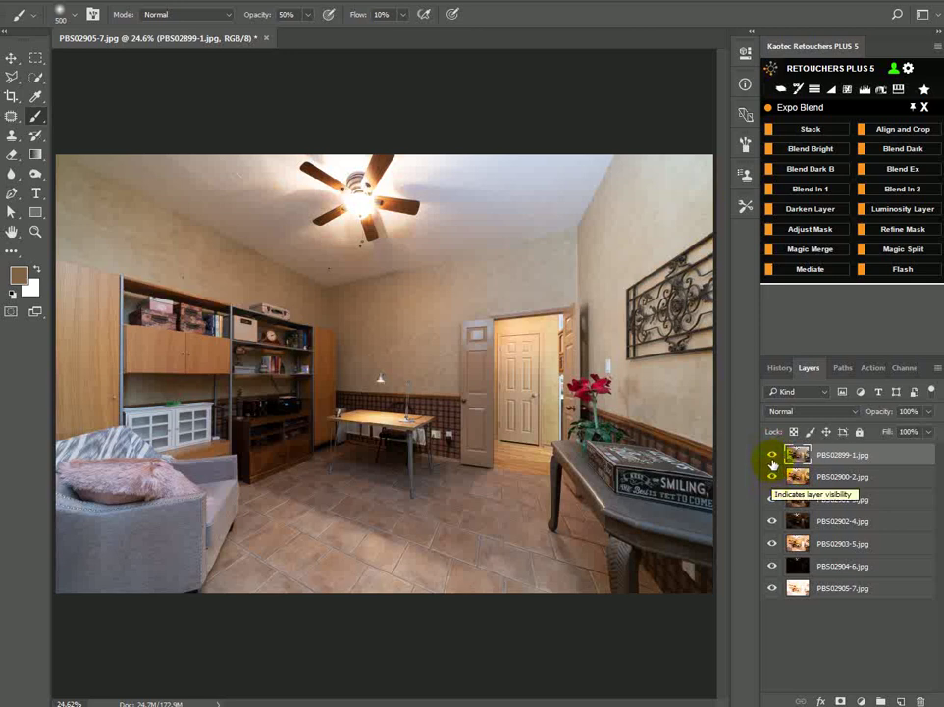
pyautogui.click(772, 454)
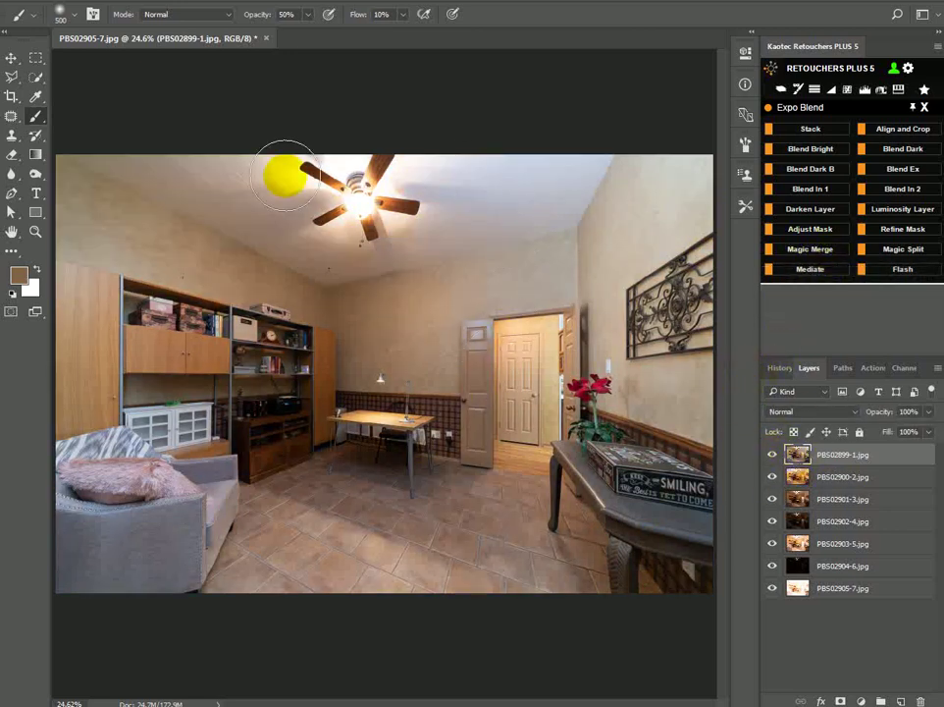
# Step: Hide each exposure layer down to the brightest one, then make all seven visible again
pyautogui.click(772, 454)
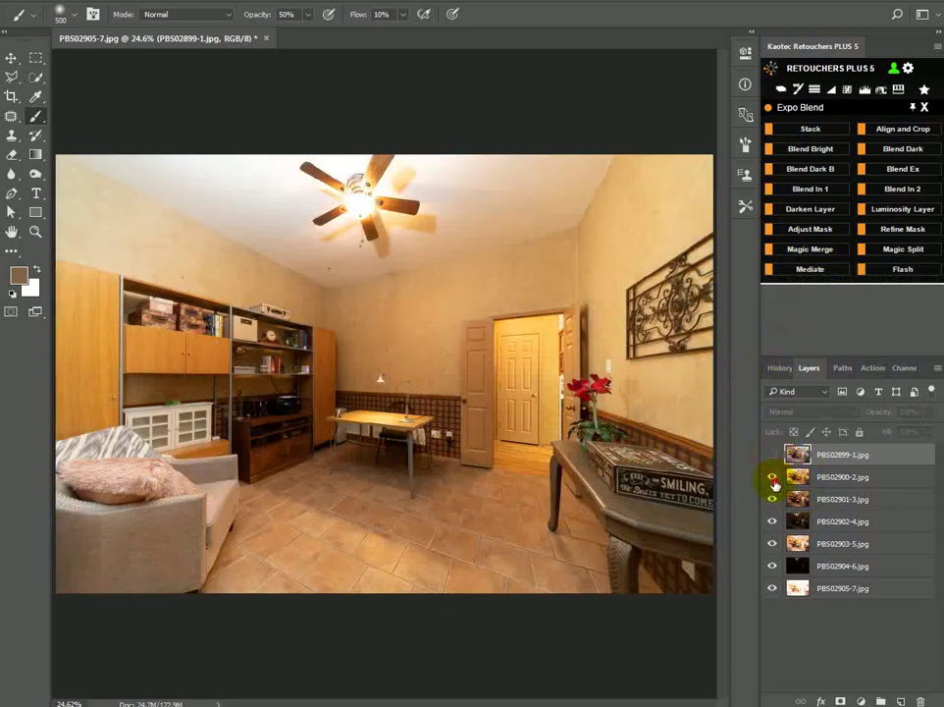
pyautogui.click(773, 477)
pyautogui.click(773, 498)
pyautogui.click(773, 521)
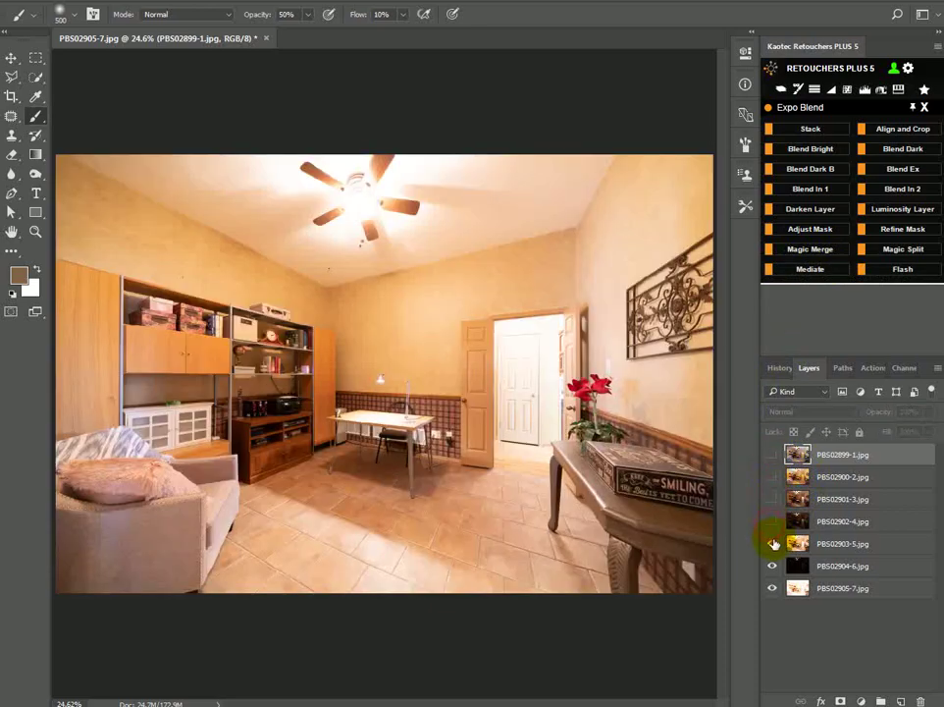
pyautogui.click(772, 543)
pyautogui.click(772, 565)
pyautogui.click(771, 566)
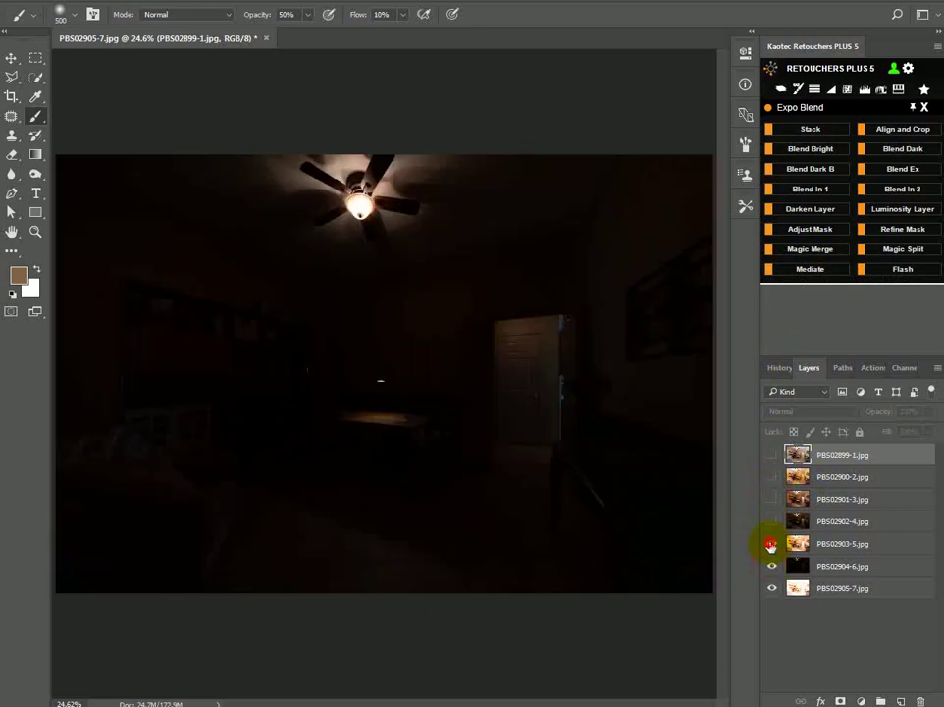
pyautogui.click(771, 542)
pyautogui.click(771, 521)
pyautogui.click(771, 499)
pyautogui.click(771, 477)
pyautogui.click(772, 455)
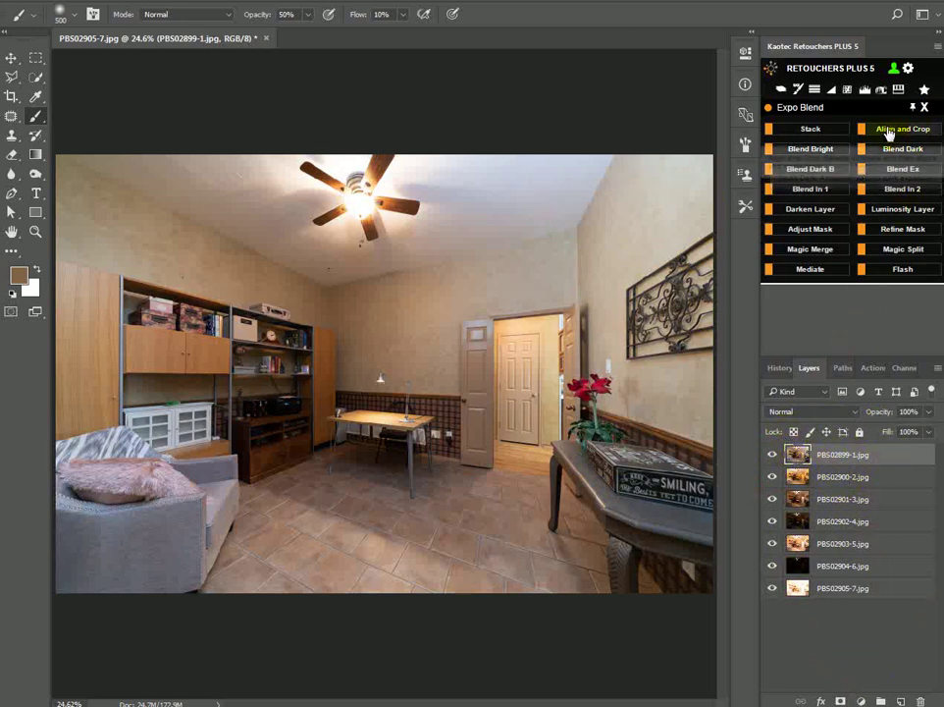
# Step: Blend all seven exposure layers into one balanced layer with Retouchers Plus Magic Merge
pyautogui.click(803, 249)
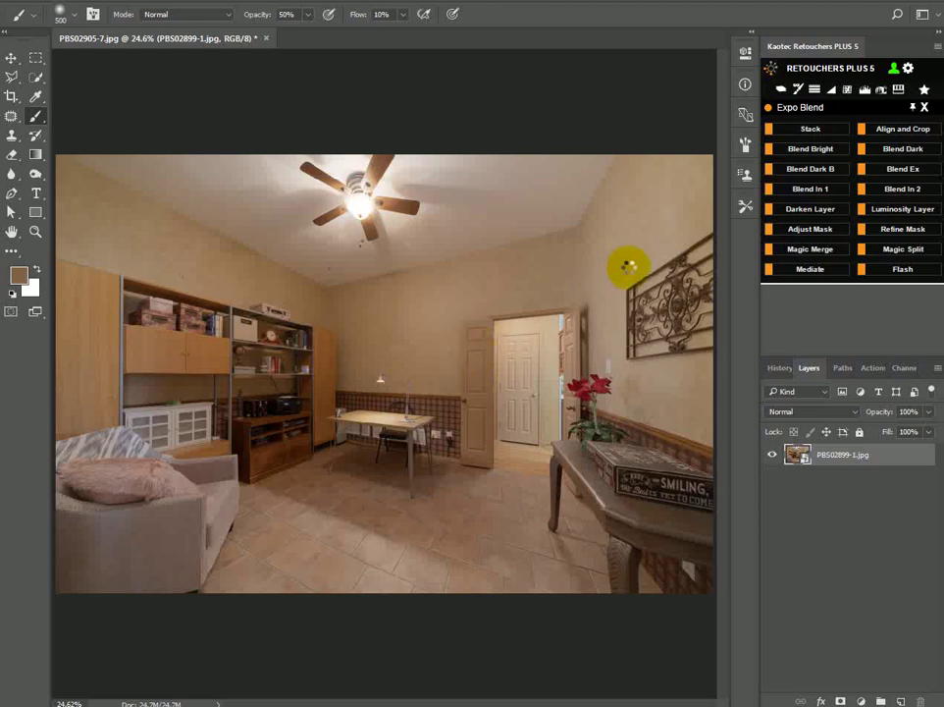
pyautogui.hotkey('ctrl', 'shift', 'a')
# Step: Try a couple of Camera Raw exposure values, then cancel, leaving the merged photo unchanged
pyautogui.moveTo(795, 352)
pyautogui.mouseDown()
pyautogui.moveTo(774, 358)
pyautogui.moveTo(804, 369)
pyautogui.mouseUp()
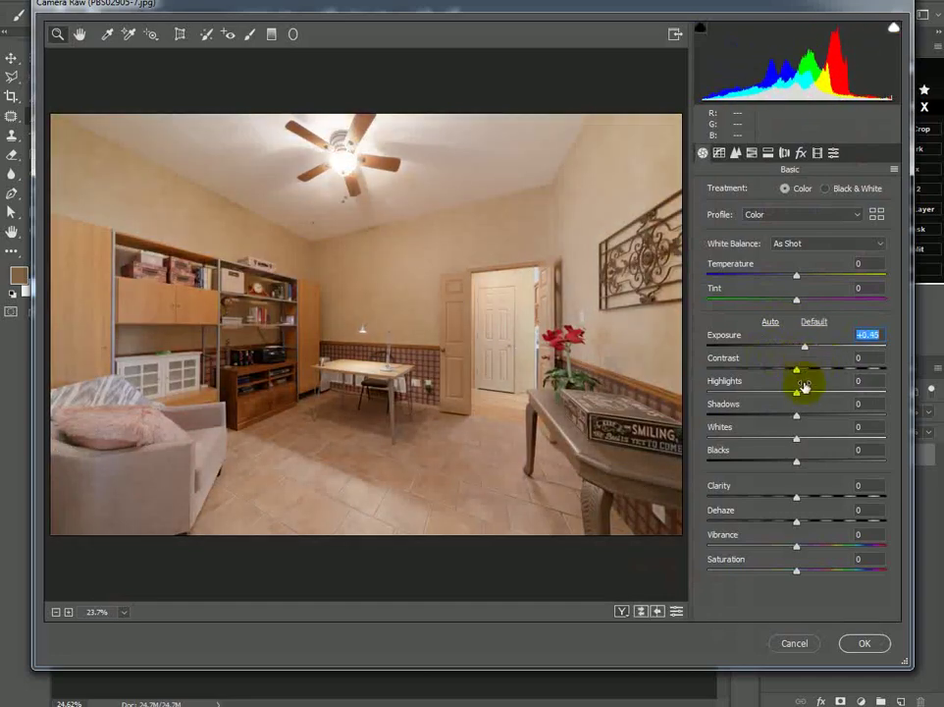
pyautogui.moveTo(805, 348)
pyautogui.mouseDown()
pyautogui.moveTo(788, 354)
pyautogui.moveTo(806, 358)
pyautogui.moveTo(755, 363)
pyautogui.moveTo(818, 362)
pyautogui.mouseUp()
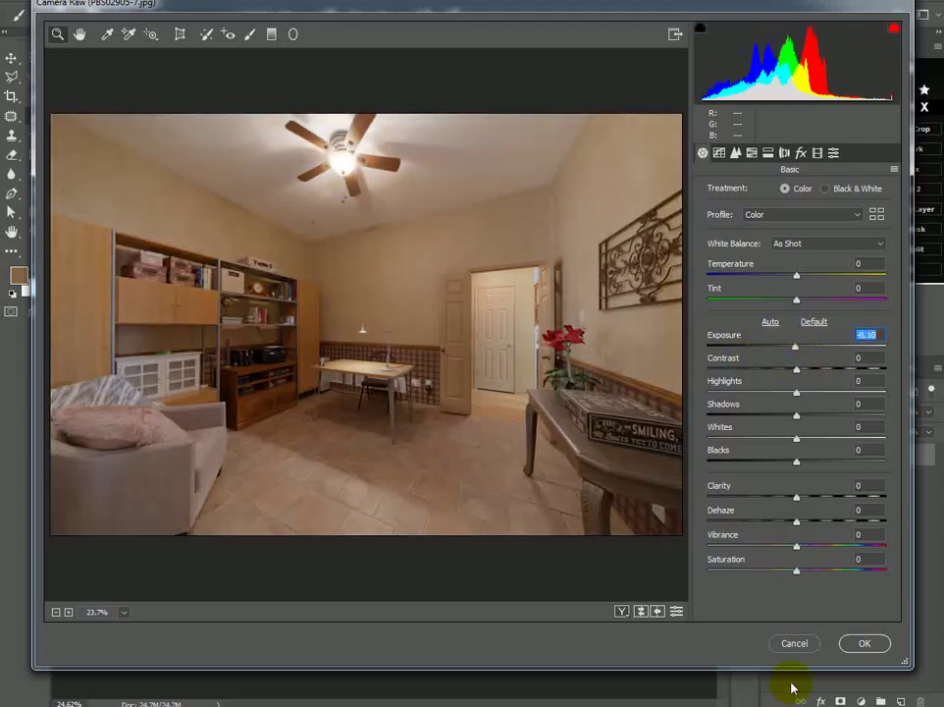
pyautogui.click(794, 644)
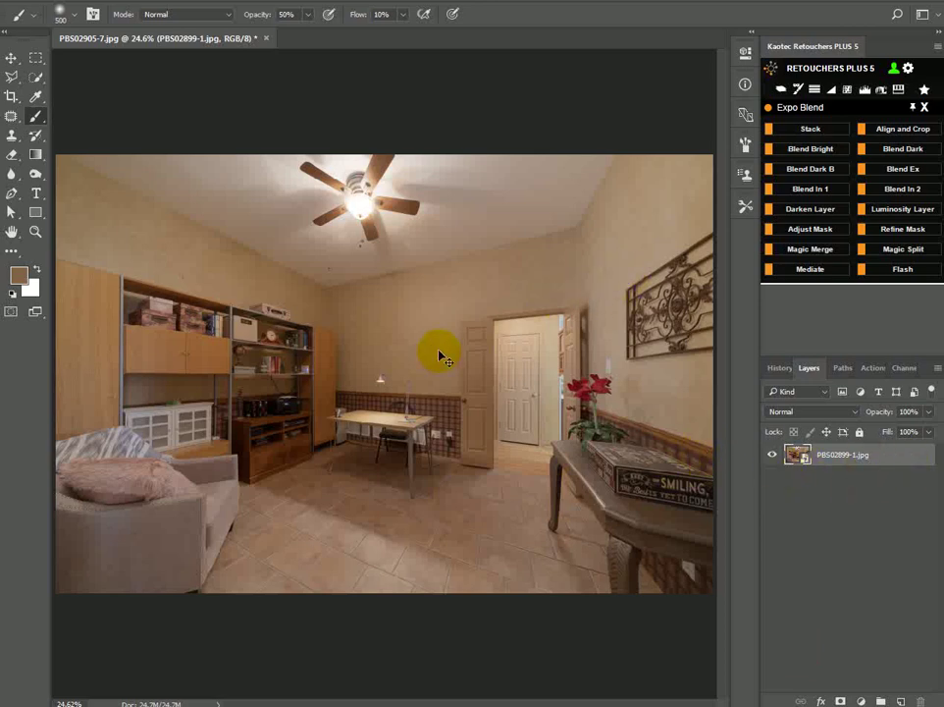
# Step: Apply a quick Camera Raw pass to the merged photo and duplicate the layer
pyautogui.hotkey('ctrl', 'shift', 'a')
pyautogui.press('Return')
pyautogui.hotkey('ctrl', 'j')
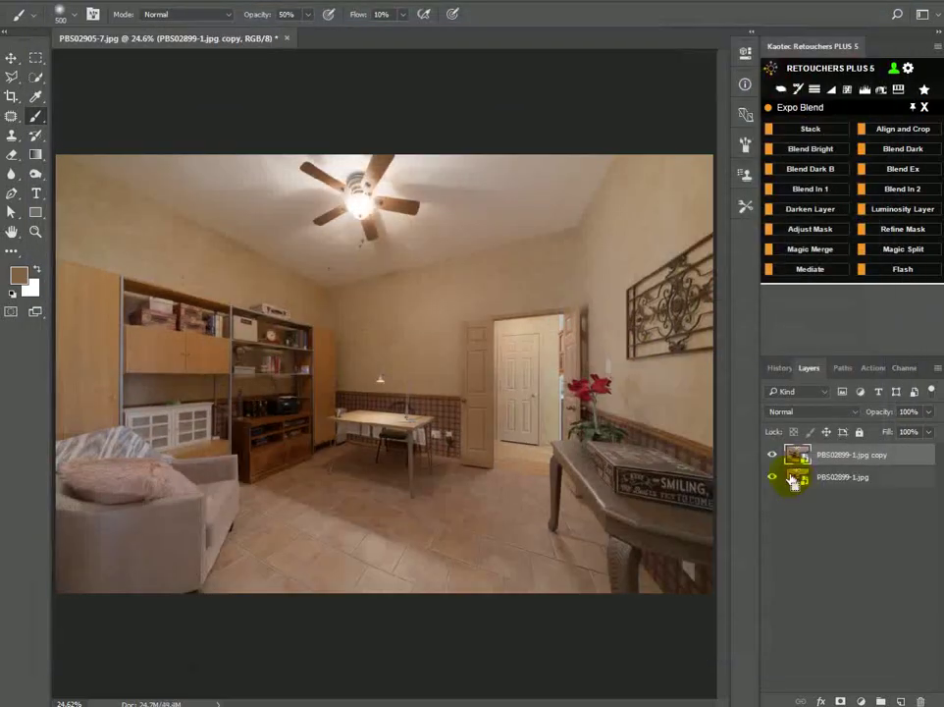
# Step: Darken the copy in Camera Raw to about -2.90 exposure with +23 contrast, taming the fan
pyautogui.hotkey('ctrl', 'shift', 'a')
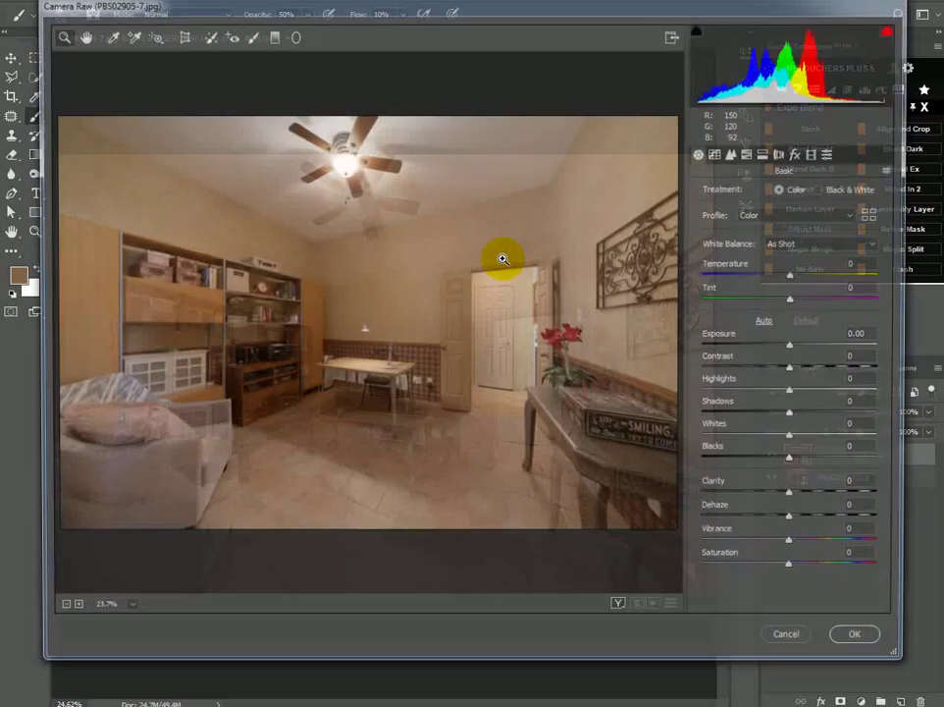
pyautogui.moveTo(795, 346)
pyautogui.mouseDown()
pyautogui.moveTo(744, 357)
pyautogui.moveTo(760, 360)
pyautogui.mouseUp()
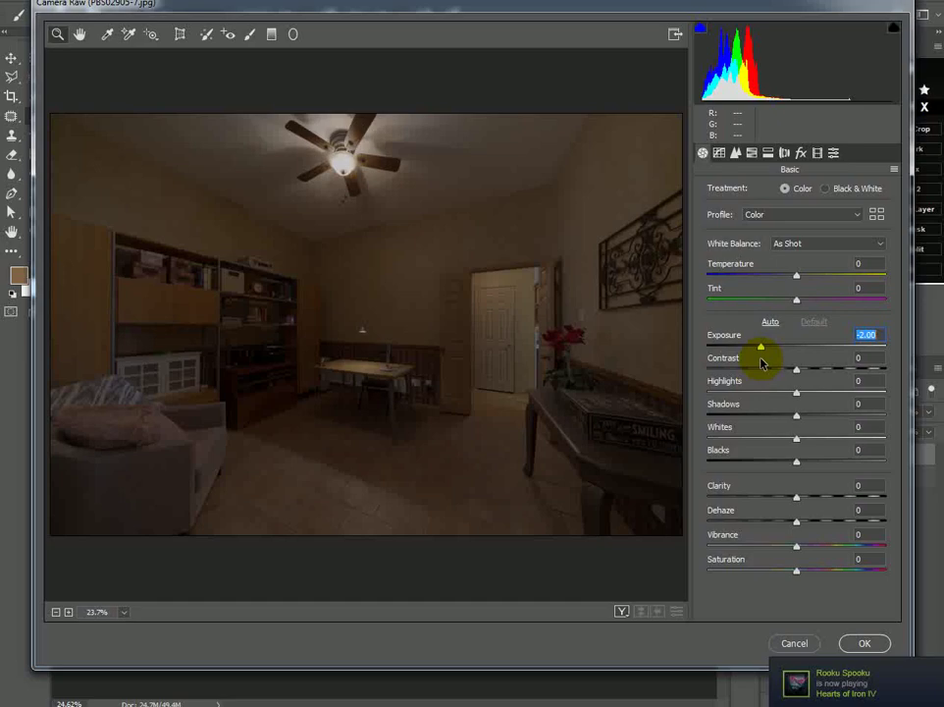
pyautogui.moveTo(762, 361)
pyautogui.mouseDown()
pyautogui.moveTo(812, 359)
pyautogui.moveTo(843, 369)
pyautogui.moveTo(742, 377)
pyautogui.moveTo(748, 391)
pyautogui.moveTo(821, 400)
pyautogui.moveTo(727, 404)
pyautogui.moveTo(738, 413)
pyautogui.moveTo(756, 403)
pyautogui.mouseUp()
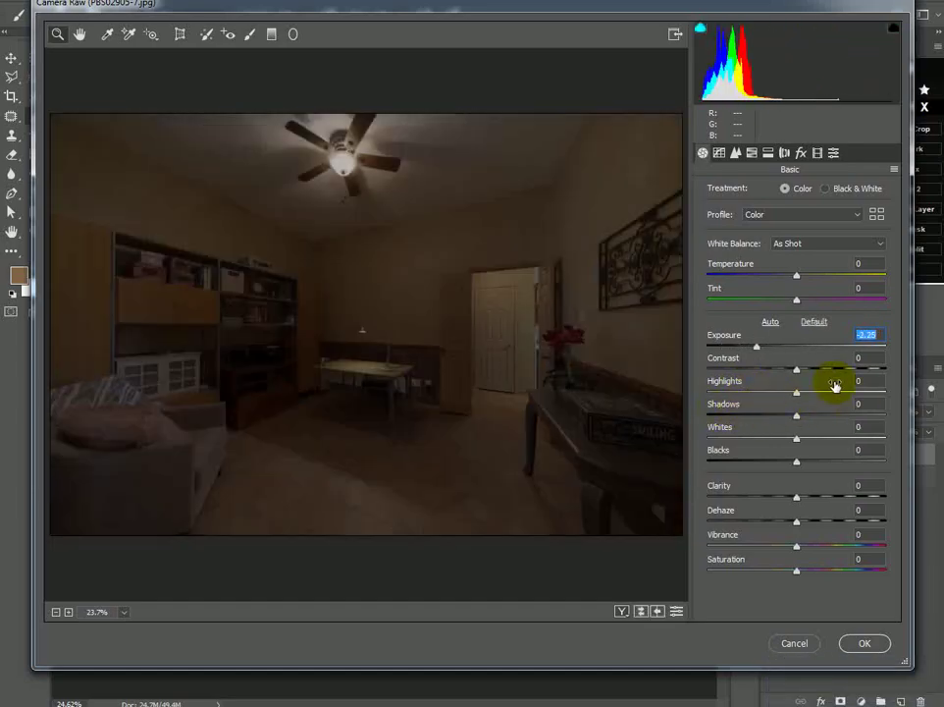
pyautogui.moveTo(814, 432); pyautogui.dragTo(826, 443)
pyautogui.moveTo(797, 370); pyautogui.dragTo(816, 371)
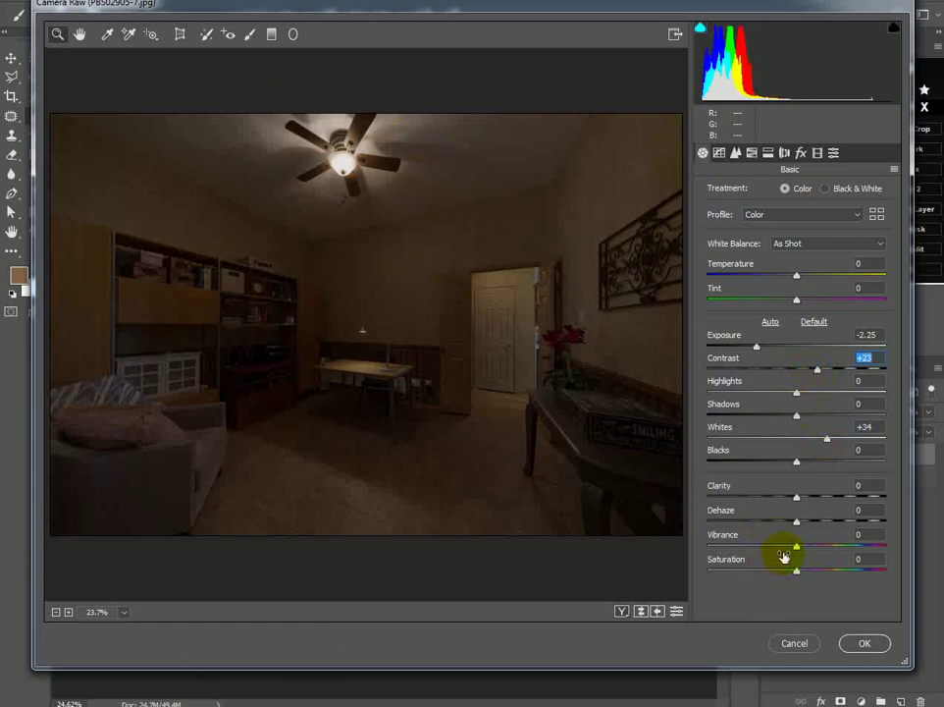
pyautogui.moveTo(758, 347); pyautogui.dragTo(750, 347)
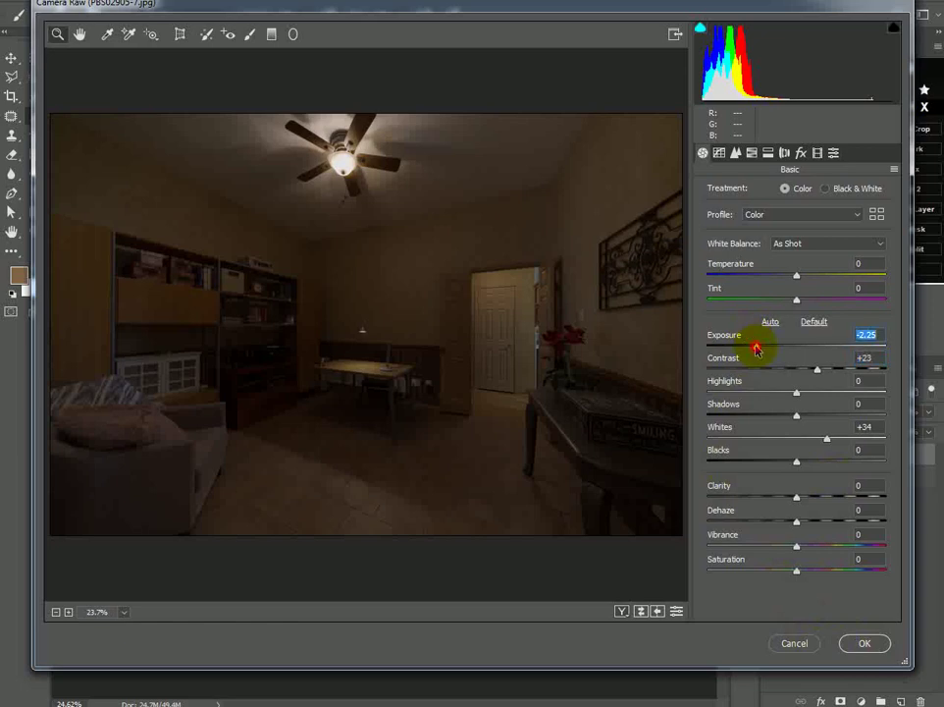
pyautogui.moveTo(401, 65); pyautogui.dragTo(248, 249)
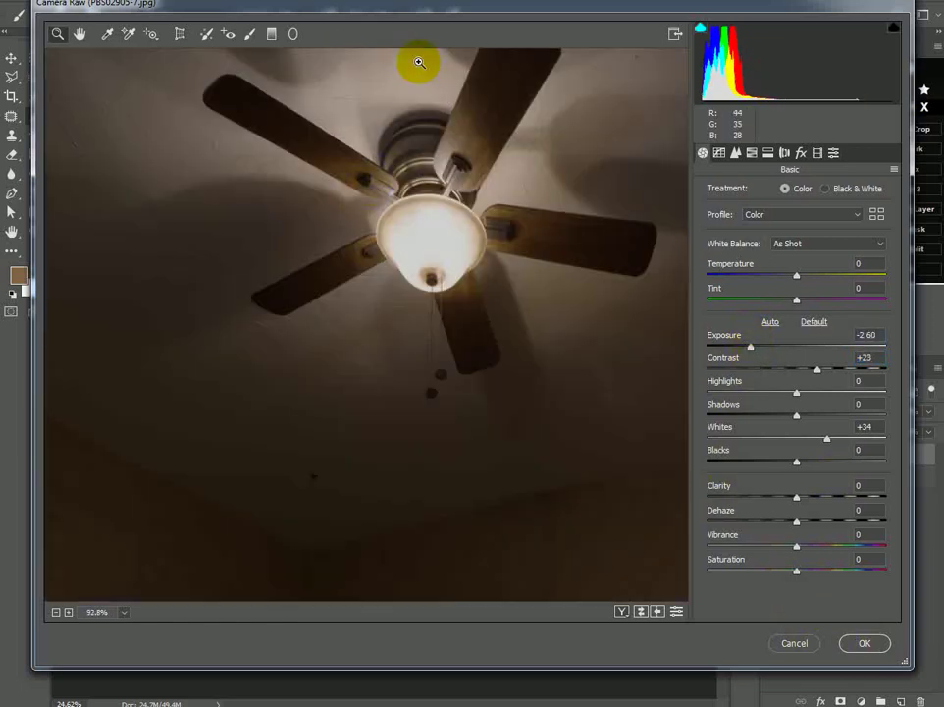
pyautogui.moveTo(515, 162)
pyautogui.mouseDown()
pyautogui.moveTo(442, 217)
pyautogui.moveTo(463, 205)
pyautogui.moveTo(426, 373)
pyautogui.moveTo(485, 342)
pyautogui.mouseUp()
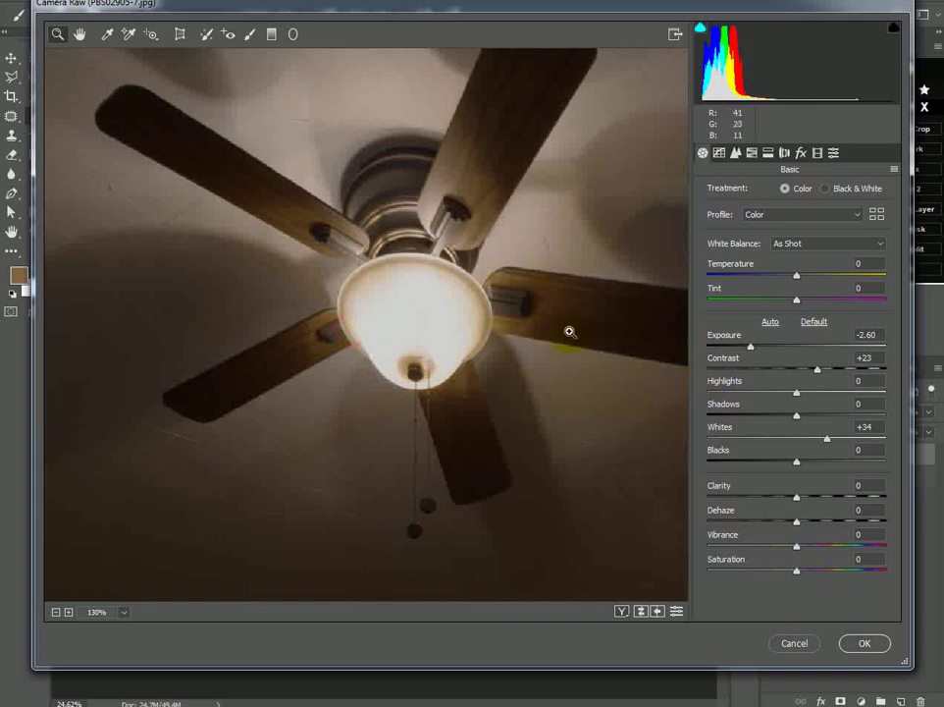
pyautogui.moveTo(750, 347); pyautogui.dragTo(743, 346)
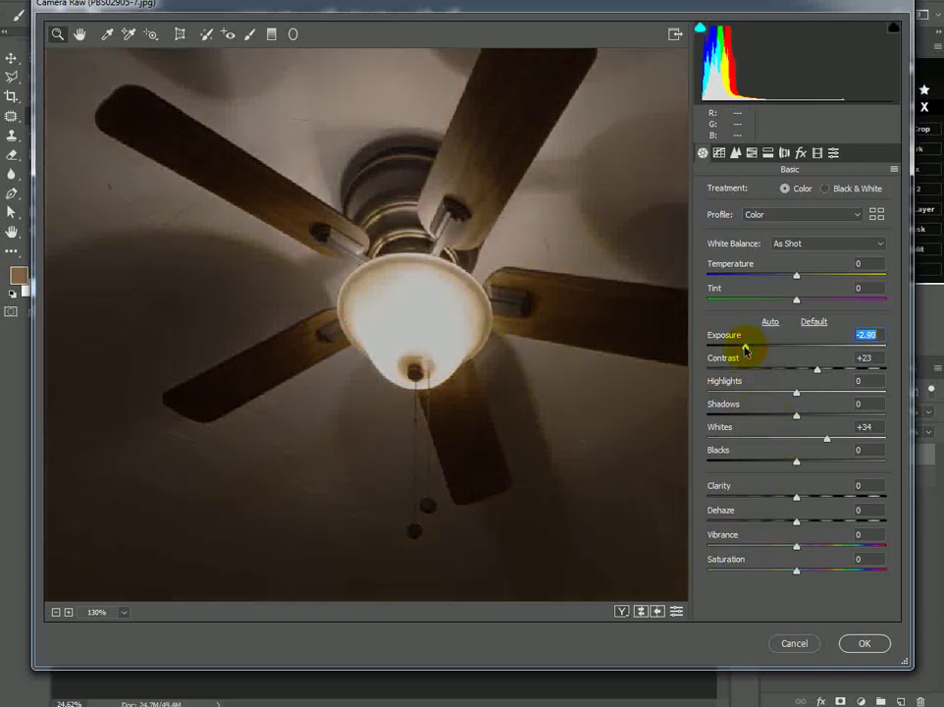
pyautogui.press('Down')
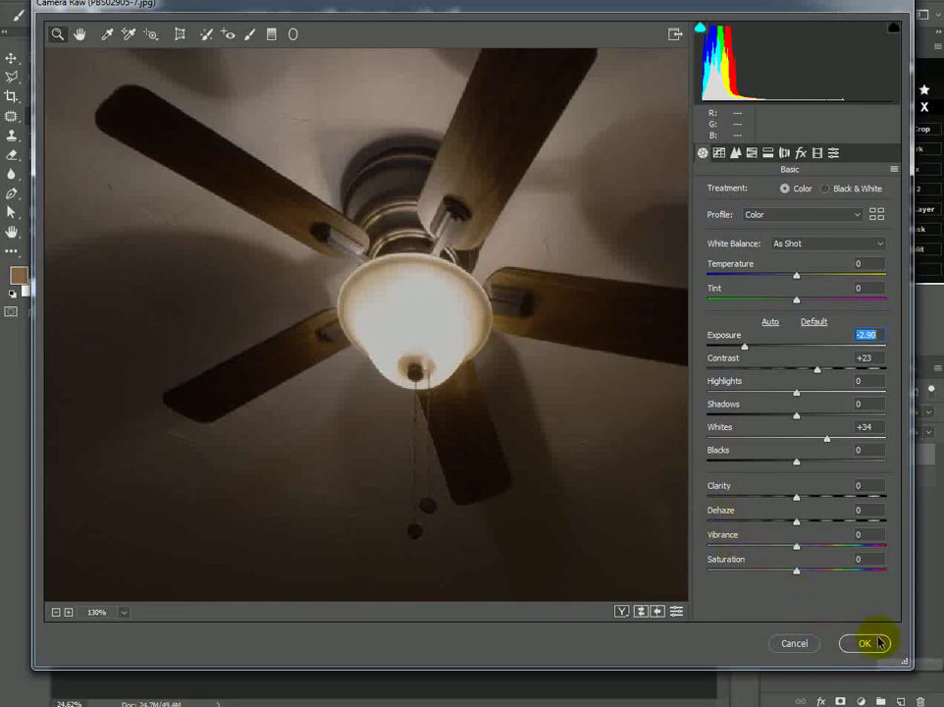
pyautogui.click(865, 643)
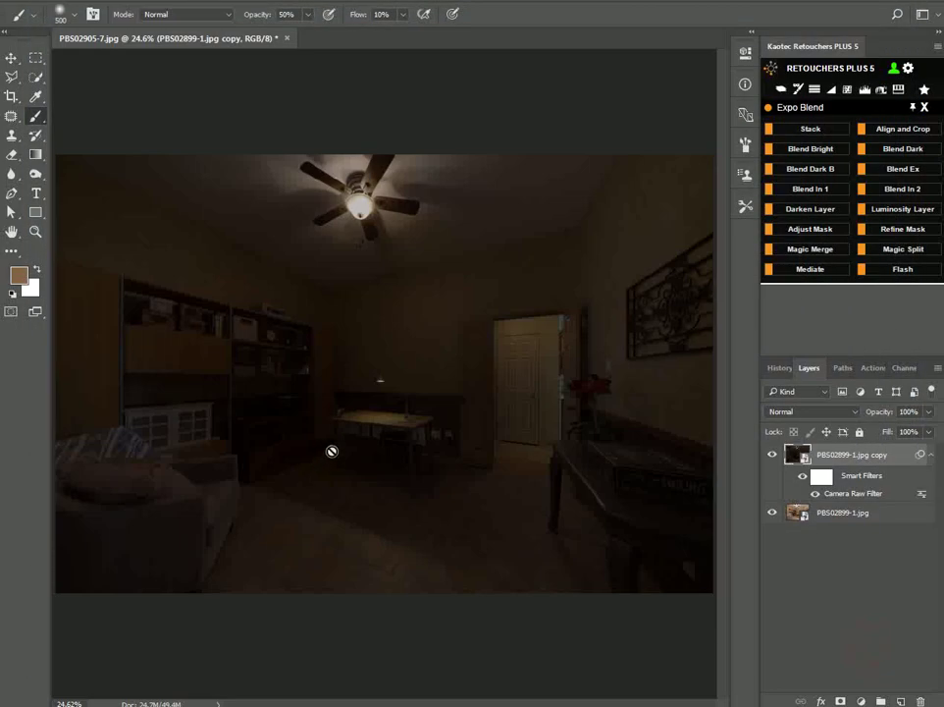
pyautogui.click(836, 516)
# Step: Duplicate the original layer and brighten it in Camera Raw: more exposure, contrast, clarity, lower highlights
pyautogui.hotkey('ctrl', 'j')
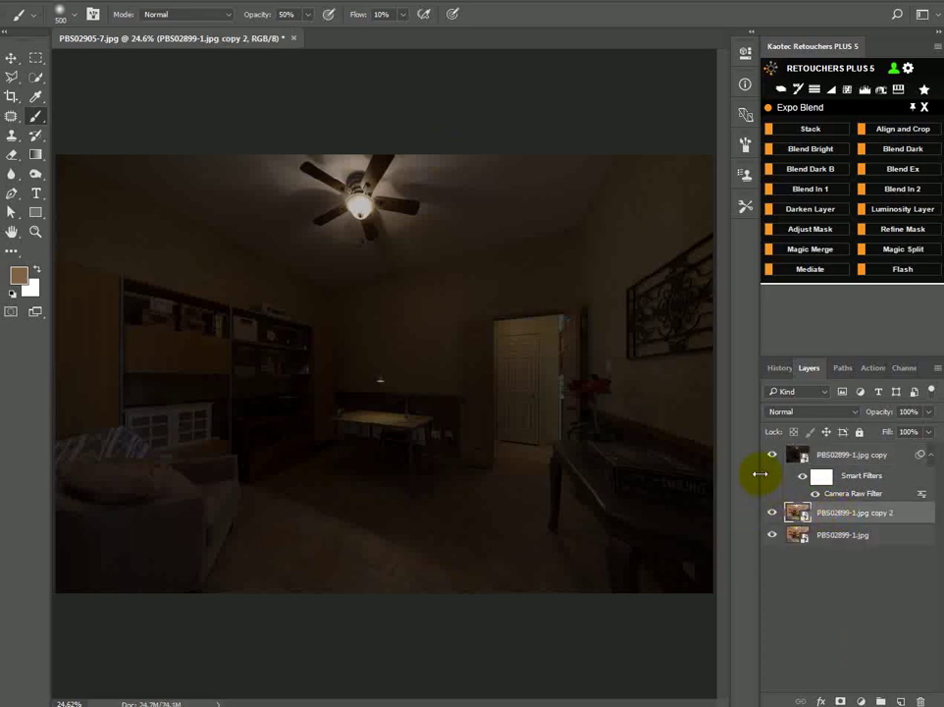
pyautogui.click(770, 457)
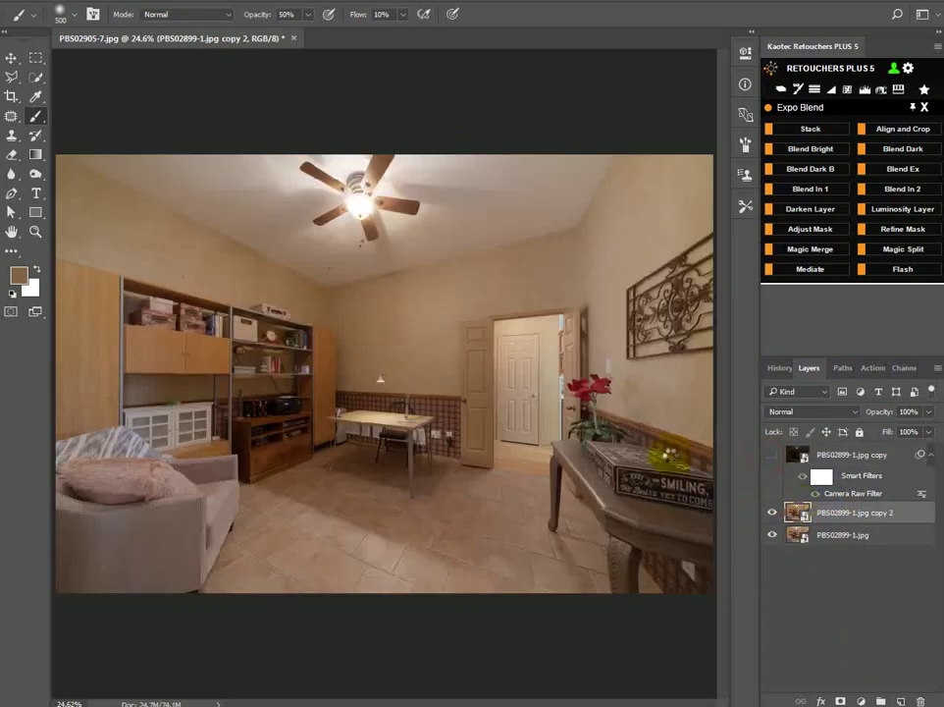
pyautogui.hotkey('ctrl', 'shift', 'a')
pyautogui.moveTo(815, 355)
pyautogui.mouseDown()
pyautogui.moveTo(826, 348)
pyautogui.moveTo(841, 370)
pyautogui.moveTo(708, 391)
pyautogui.mouseUp()
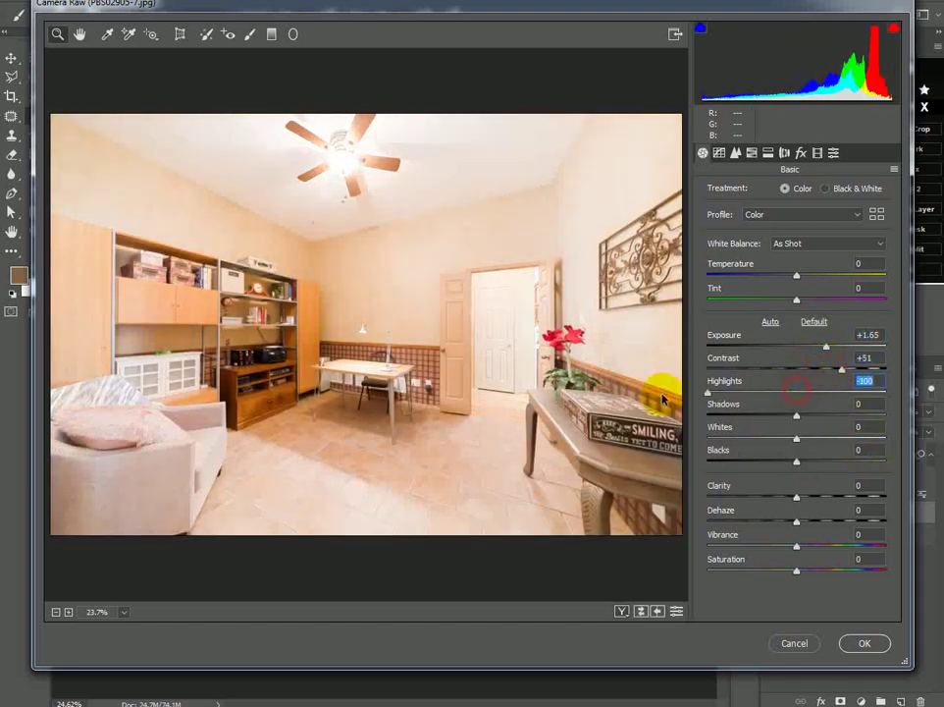
pyautogui.moveTo(803, 499); pyautogui.dragTo(823, 499)
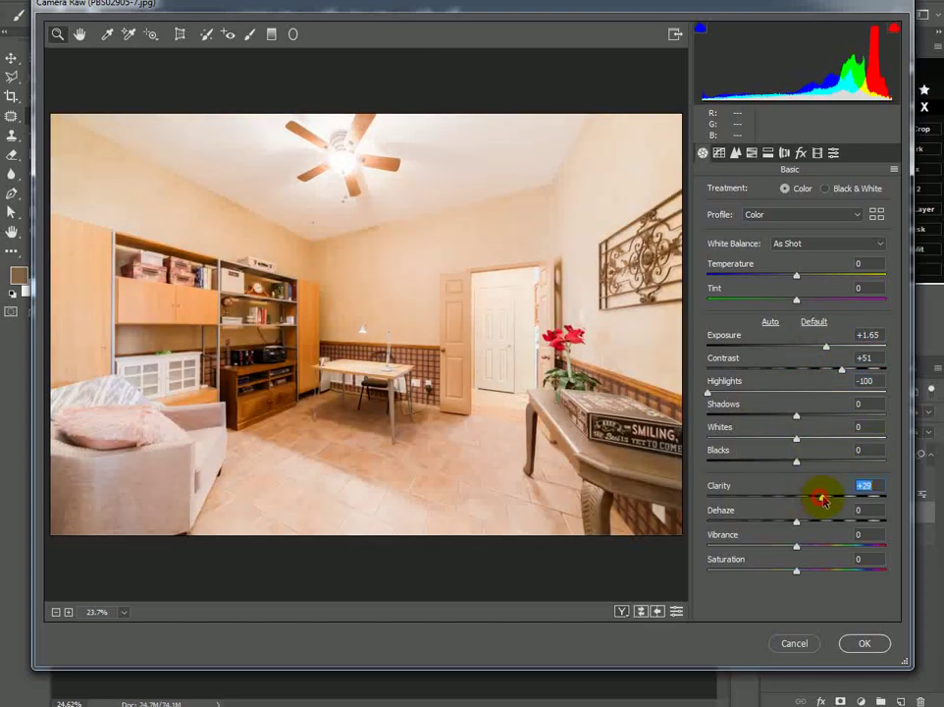
pyautogui.moveTo(210, 289); pyautogui.dragTo(315, 393)
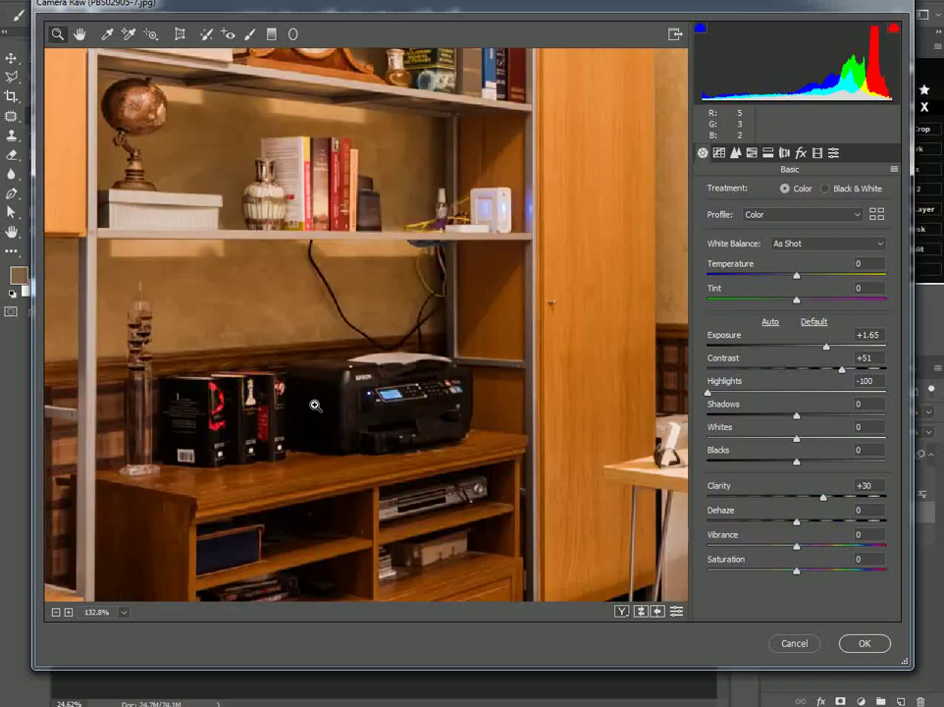
pyautogui.moveTo(827, 345); pyautogui.dragTo(832, 346)
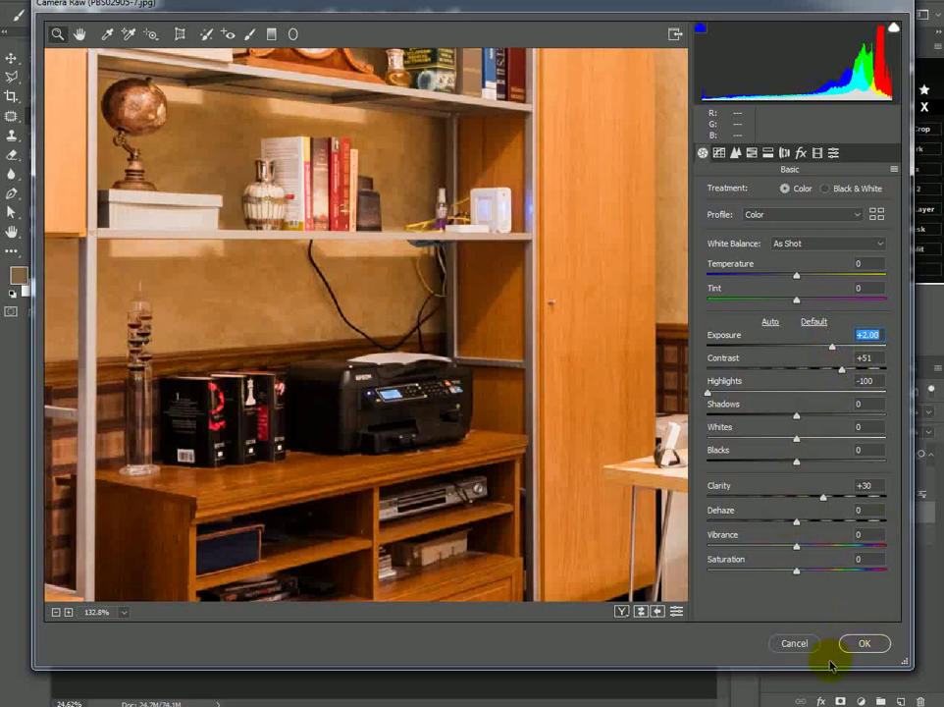
pyautogui.click(852, 643)
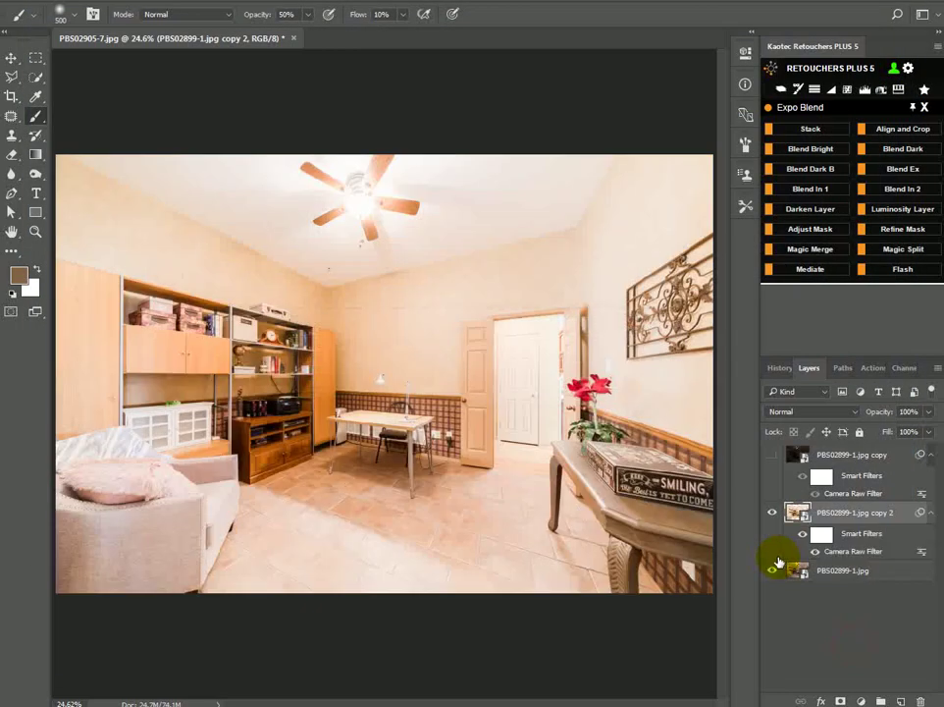
# Step: Re-show the dark layer and merge the dark and bright copies into one room layer
pyautogui.click(772, 455)
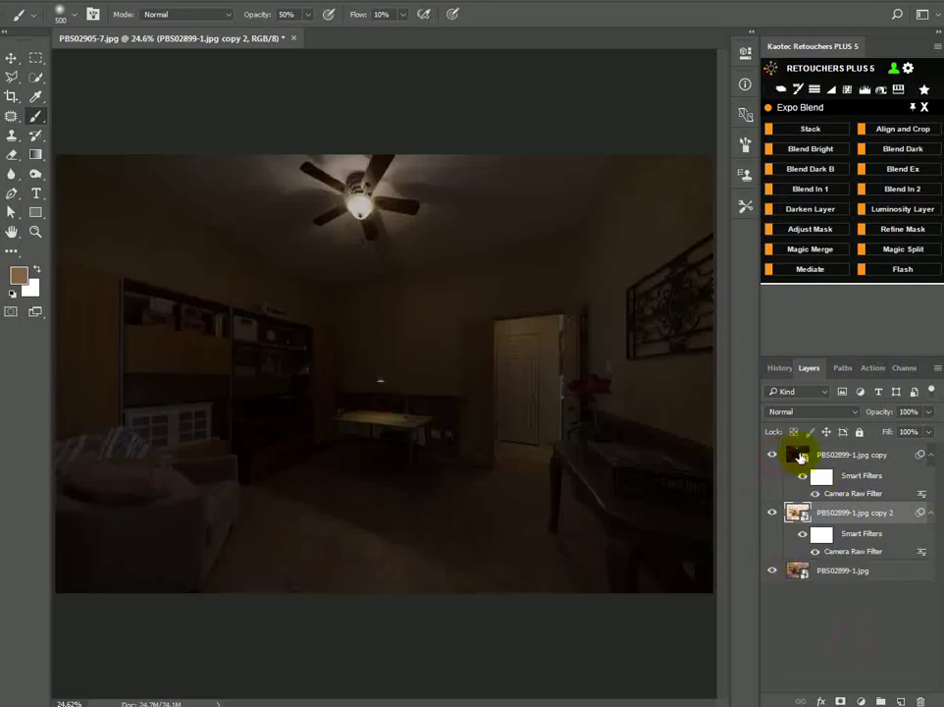
pyautogui.keyDown('shift'); pyautogui.click(801, 454); pyautogui.keyUp('shift')
pyautogui.moveTo(801, 454); pyautogui.dragTo(922, 700)
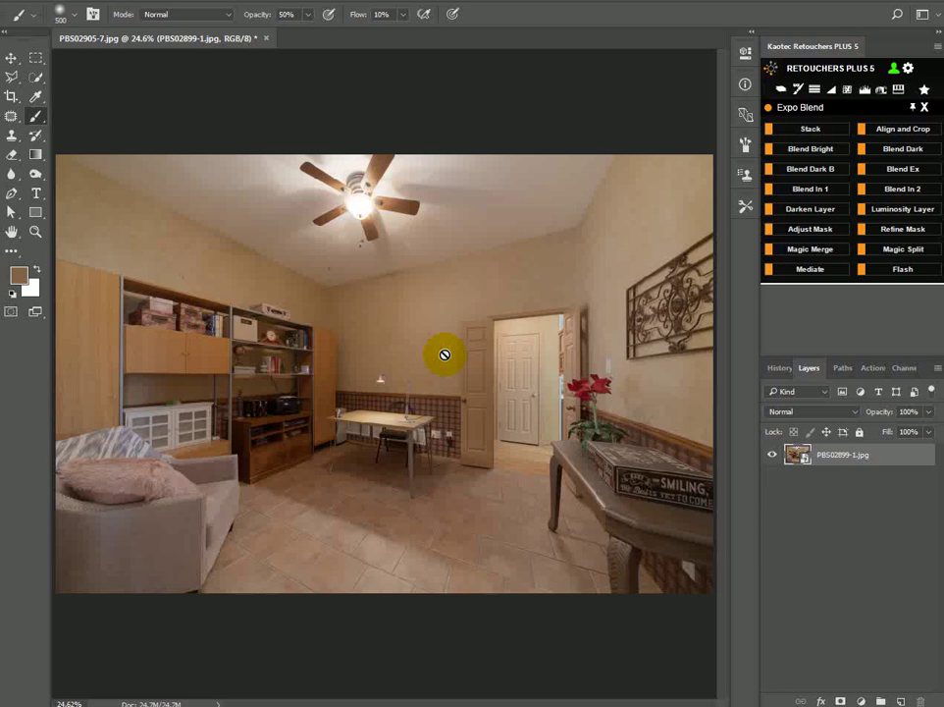
pyautogui.hotkey('ctrl', 'j')
pyautogui.hotkey('ctrl', 'e')
# Step: Flatten the image and add a Post Process Auto Process layer at 65% opacity
pyautogui.click(782, 92)
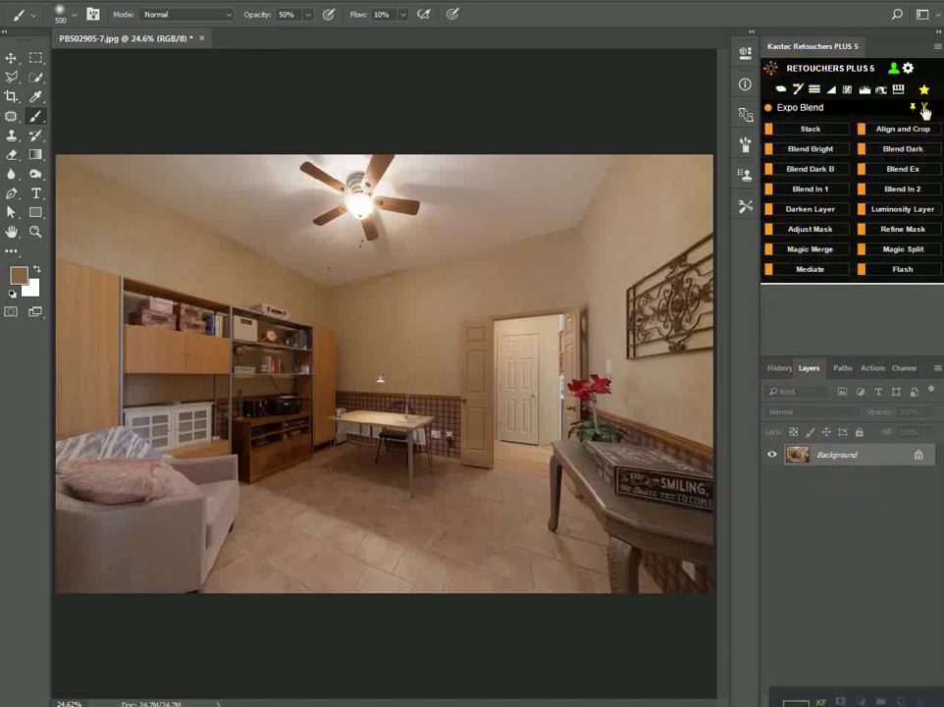
pyautogui.click(923, 90)
pyautogui.click(810, 186)
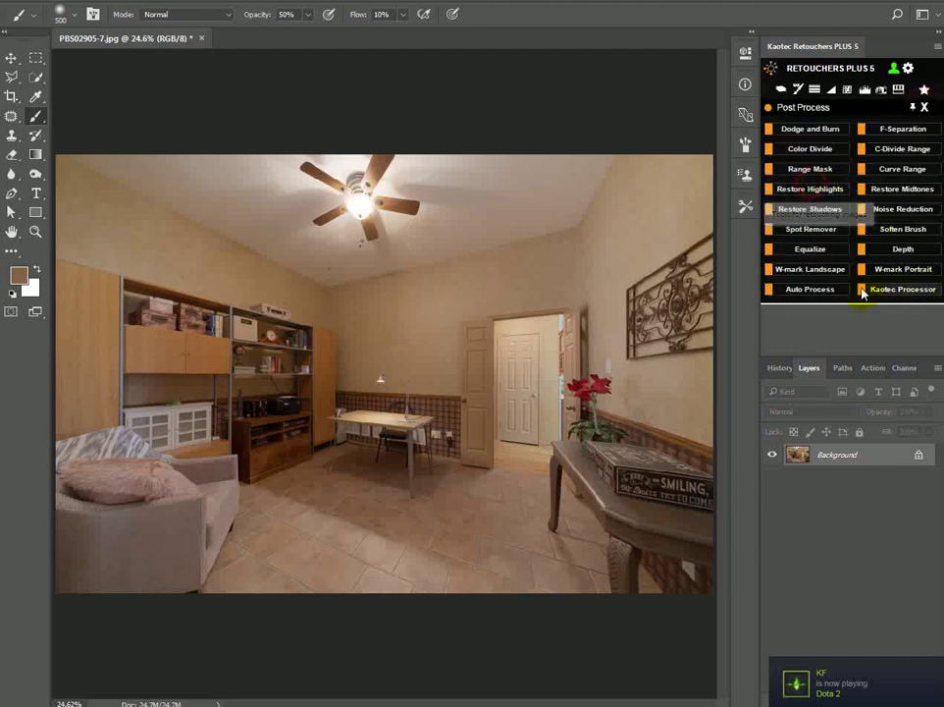
pyautogui.click(810, 291)
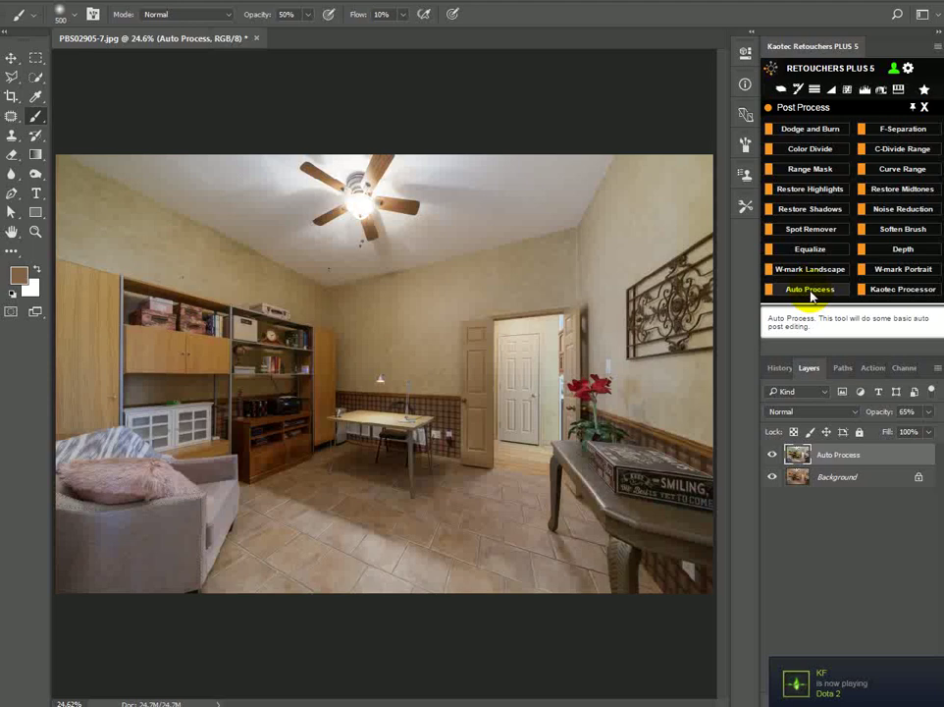
pyautogui.scroll(-1, 478, 279)
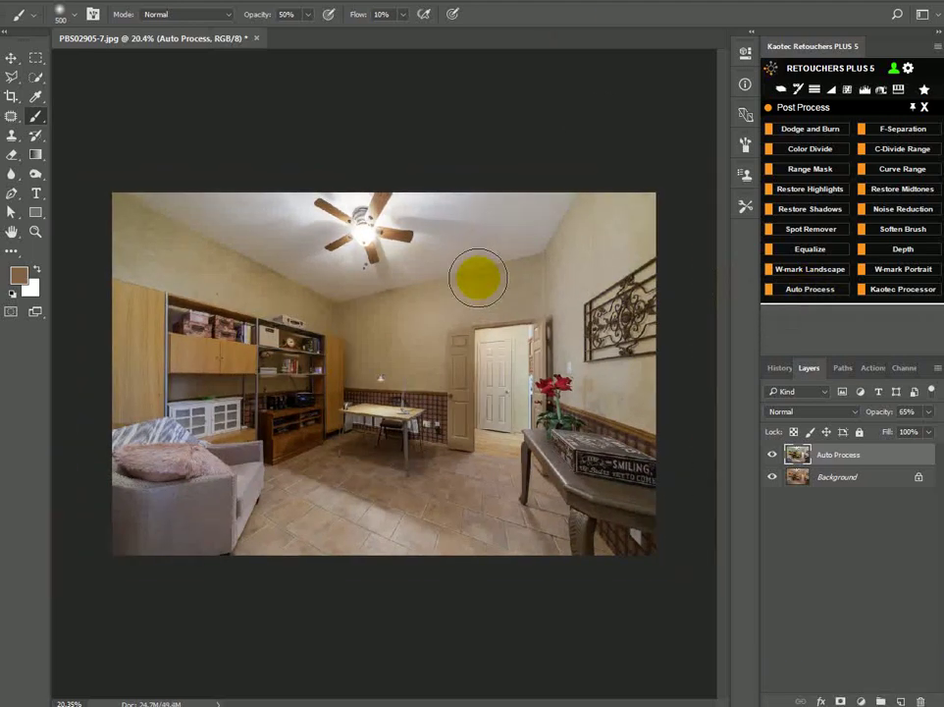
pyautogui.scroll(1, 478, 279)
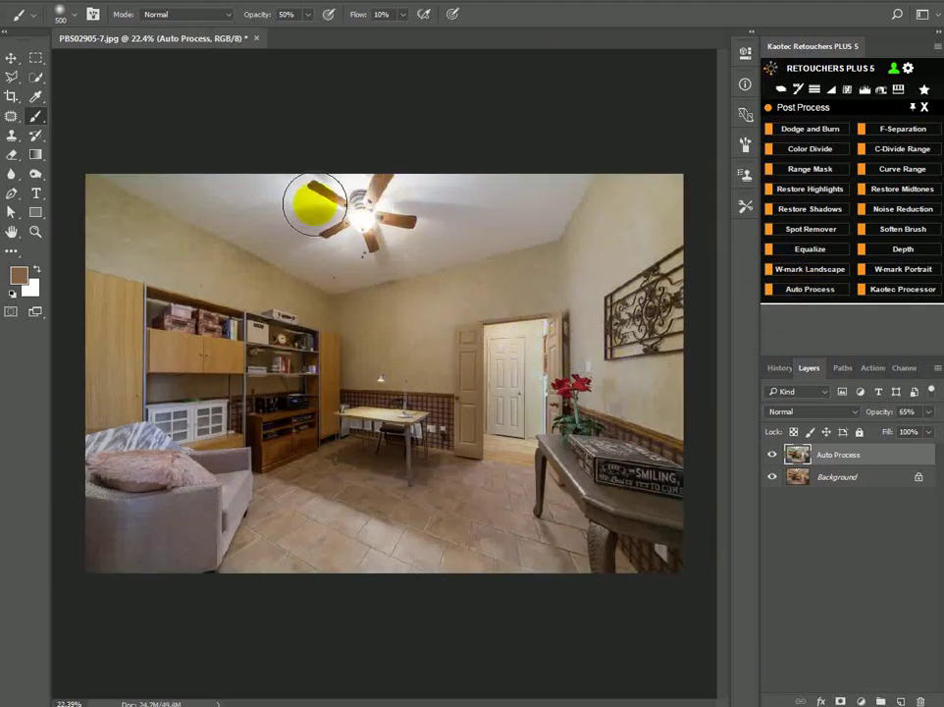